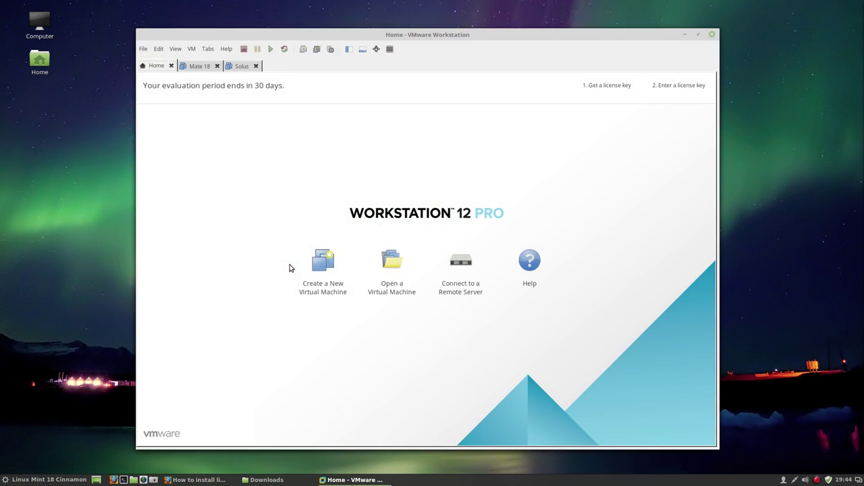
# Create a typical new VM with antergos-2016.10.23-x86_64.iso from Downloads as the install image
pyautogui.click(314, 268)
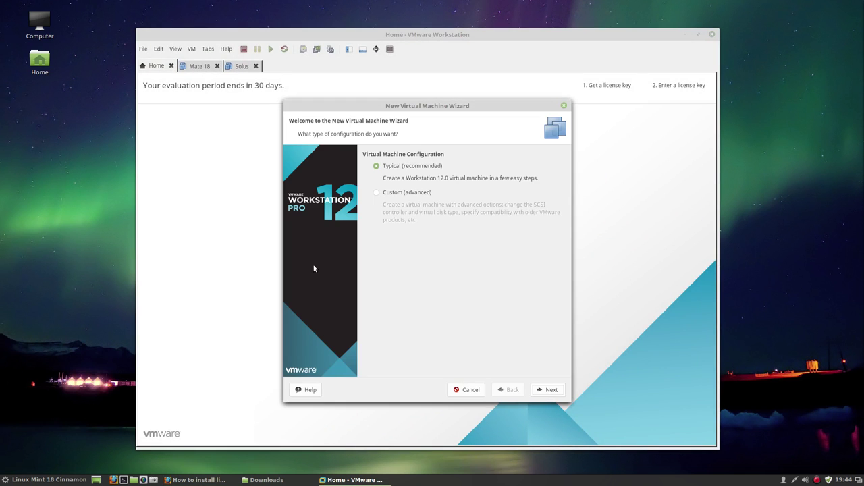
pyautogui.click(538, 388)
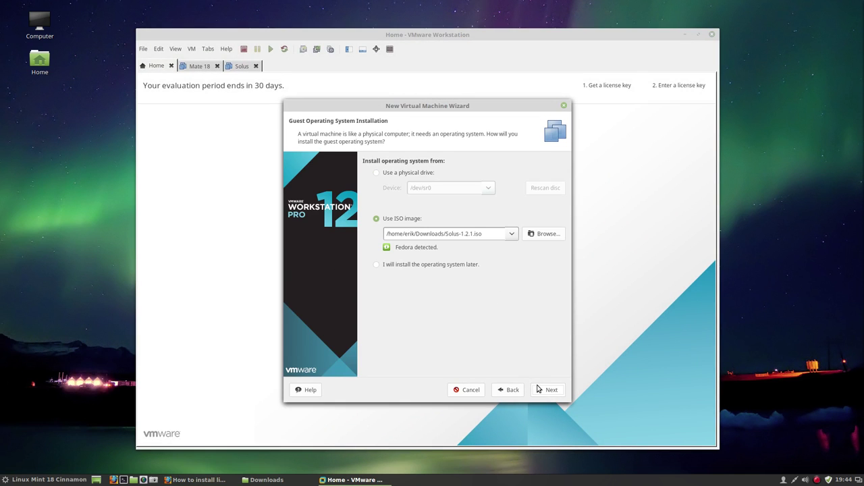
pyautogui.click(528, 237)
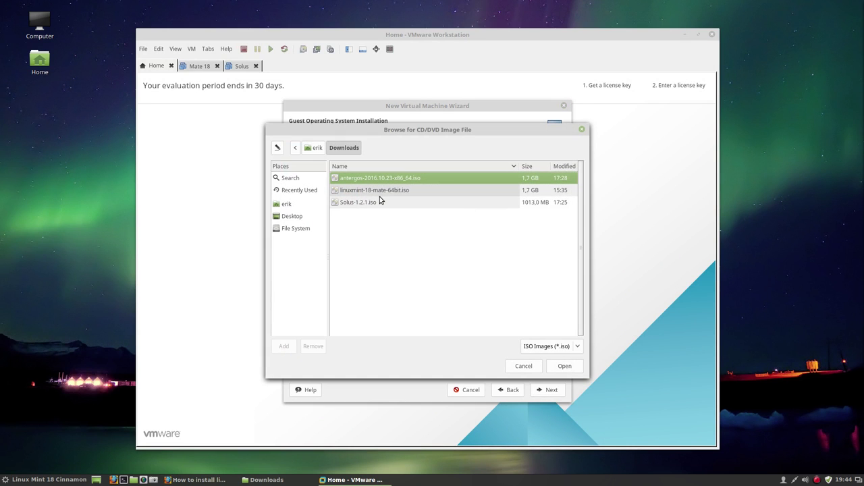
pyautogui.click(564, 366)
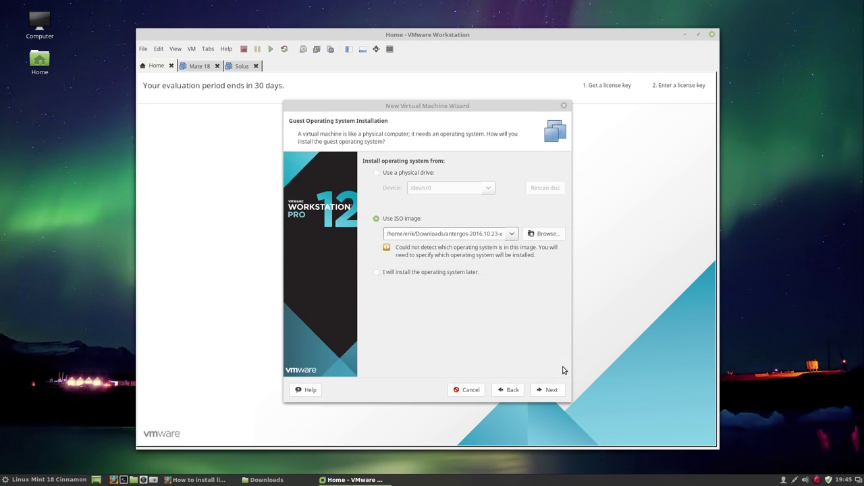
# Set the guest operating system to Other Linux 3.x kernel 64-bit
pyautogui.click(546, 390)
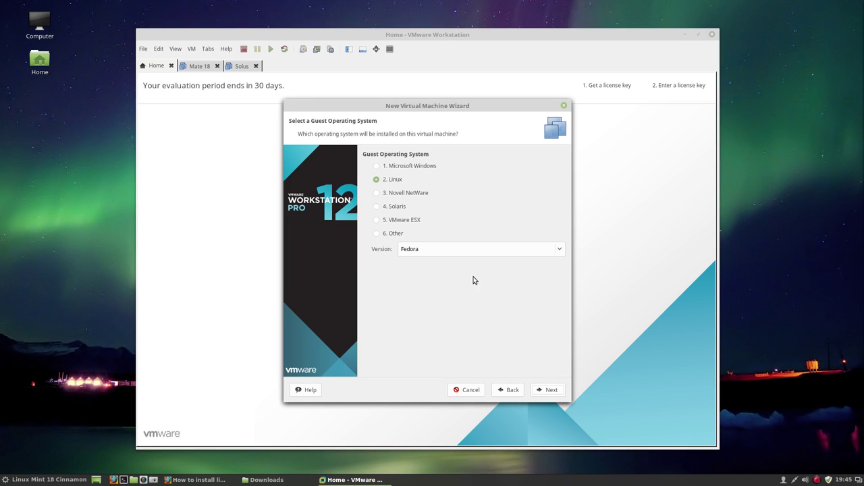
pyautogui.click(473, 252)
pyautogui.scroll(-2, 433, 439)
pyautogui.scroll(-5, 432, 444)
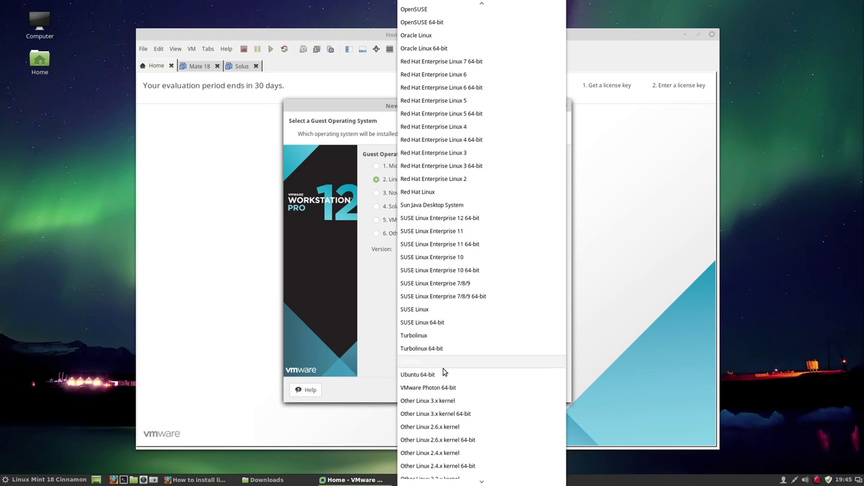
pyautogui.click(456, 418)
# Name the machine Antergos with a 15 GB disk, then go to Customize Hardware
pyautogui.click(548, 392)
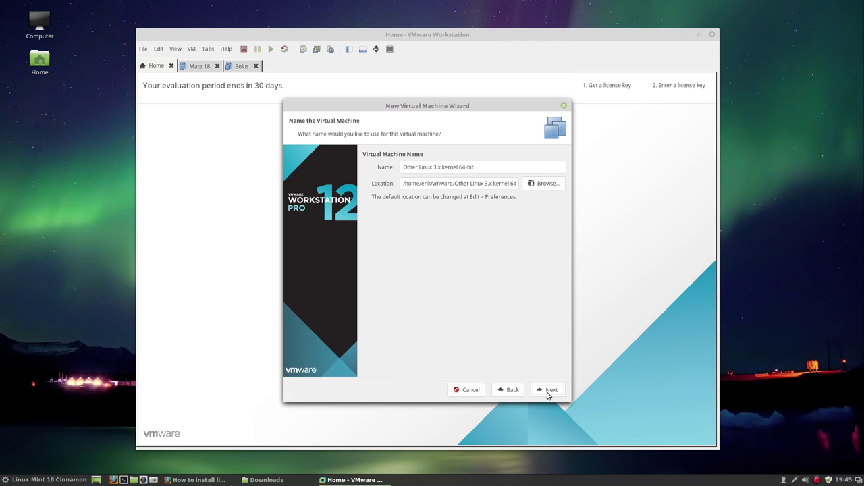
pyautogui.moveTo(494, 167); pyautogui.dragTo(364, 168)
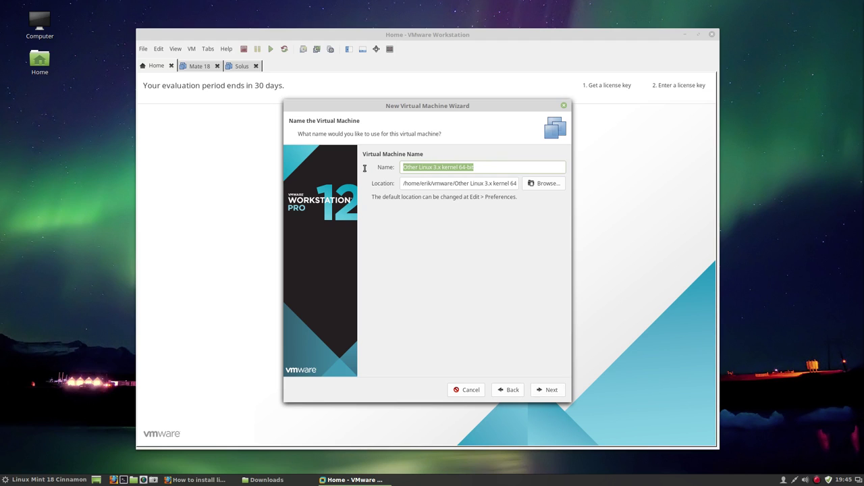
pyautogui.write('Antergos')
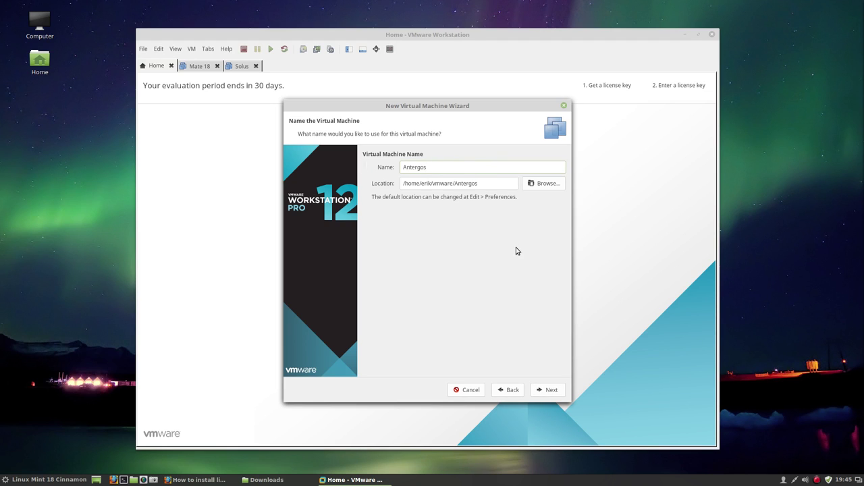
pyautogui.click(549, 391)
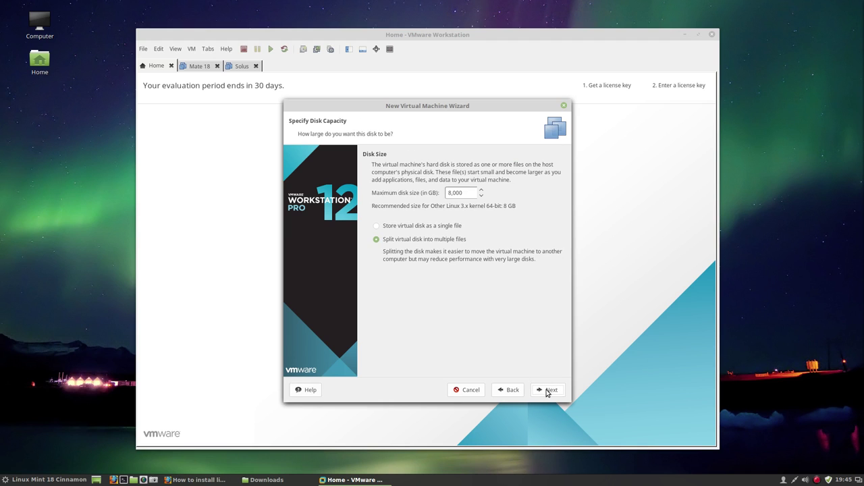
pyautogui.click(481, 191)
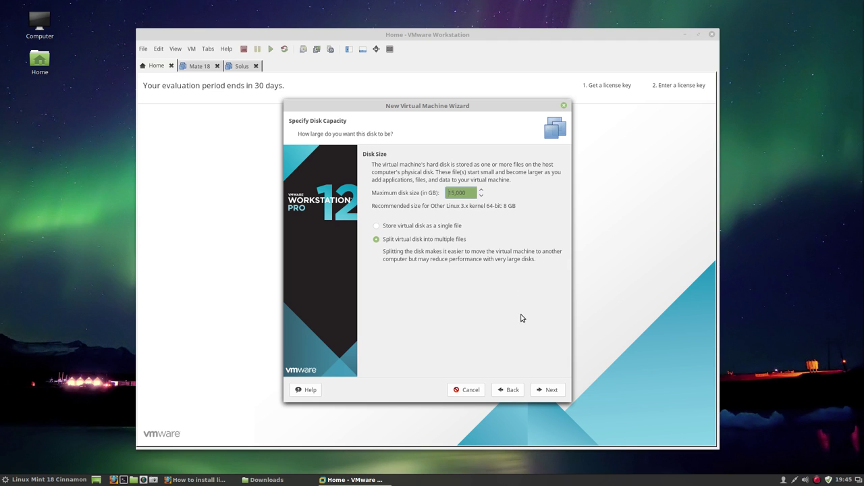
pyautogui.click(552, 392)
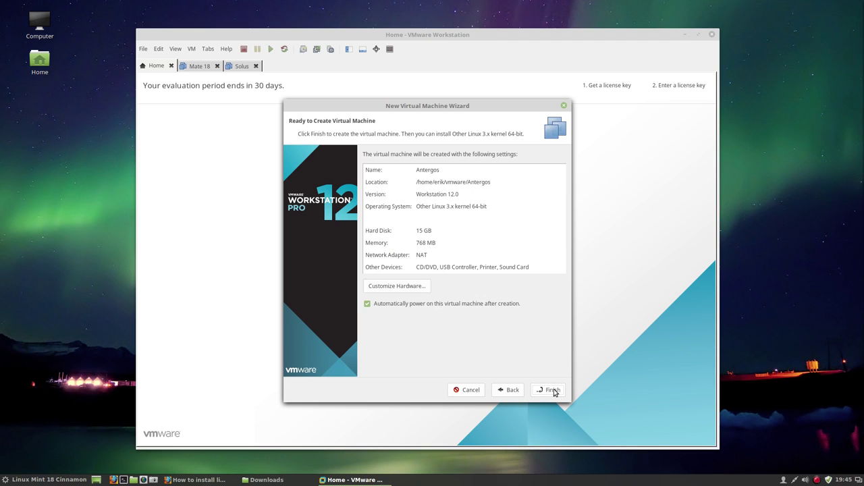
pyautogui.click(412, 285)
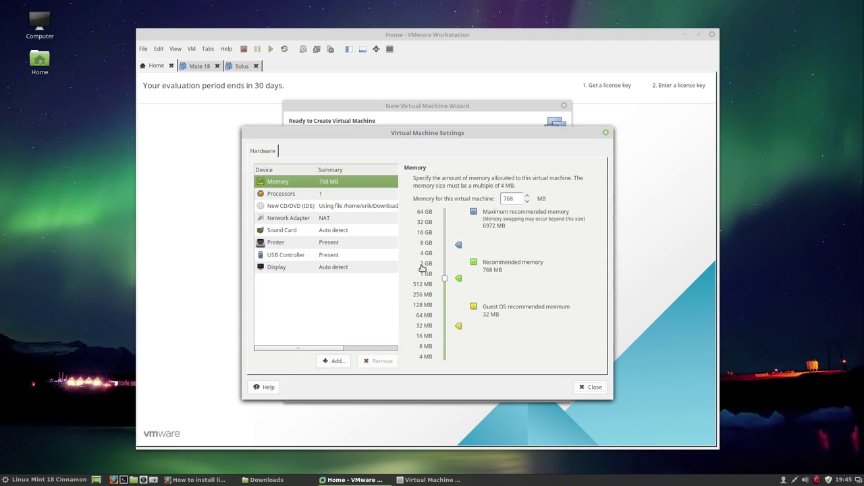
# Set memory to 4000 MB and 4 cores per processor, then finish the wizard
pyautogui.click(512, 199)
pyautogui.write('4000')
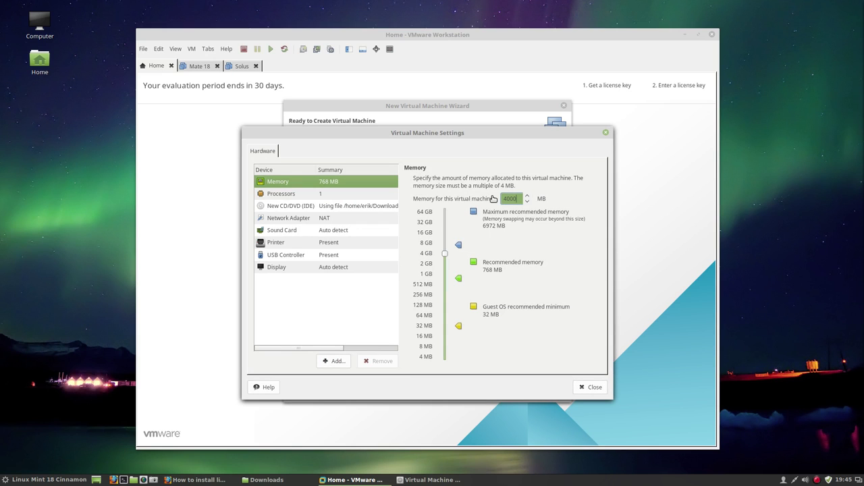
pyautogui.click(316, 196)
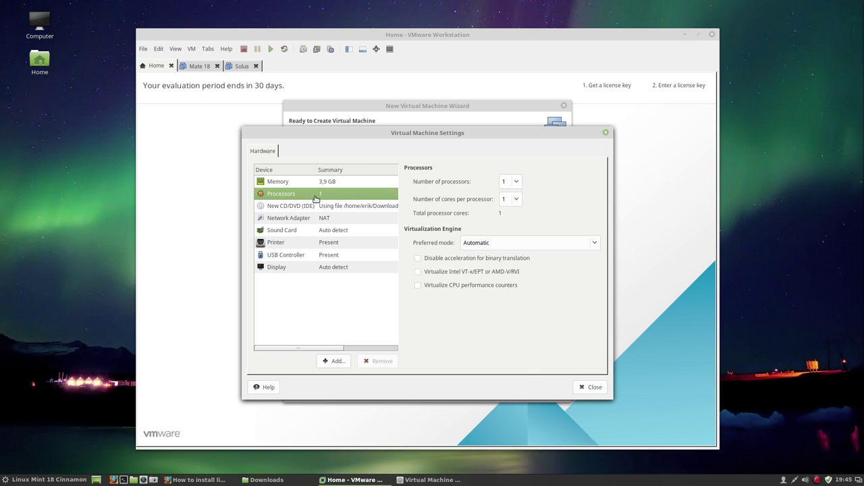
pyautogui.click(516, 199)
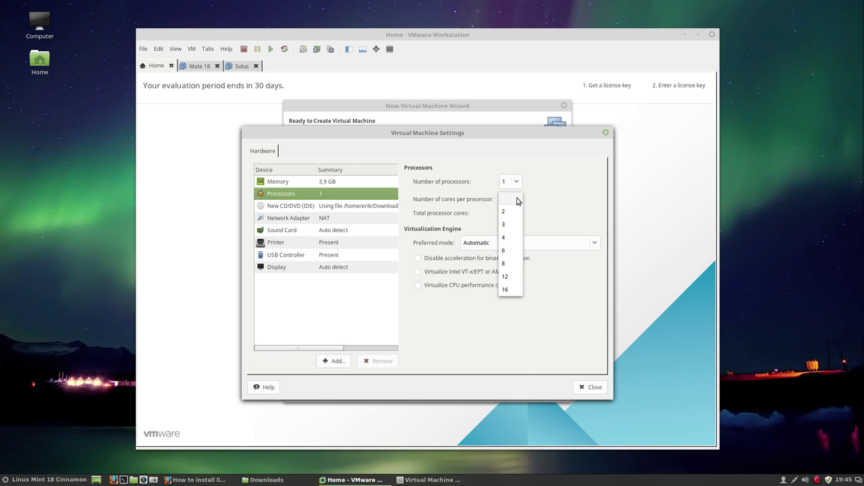
pyautogui.click(516, 238)
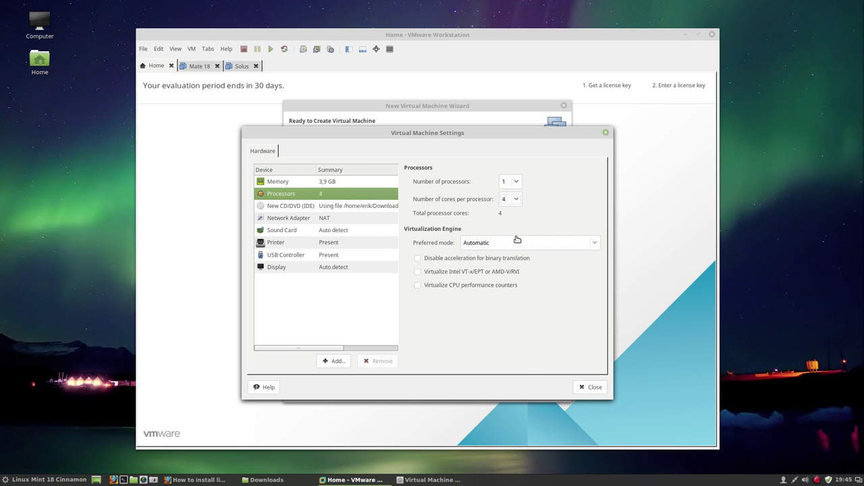
pyautogui.click(589, 388)
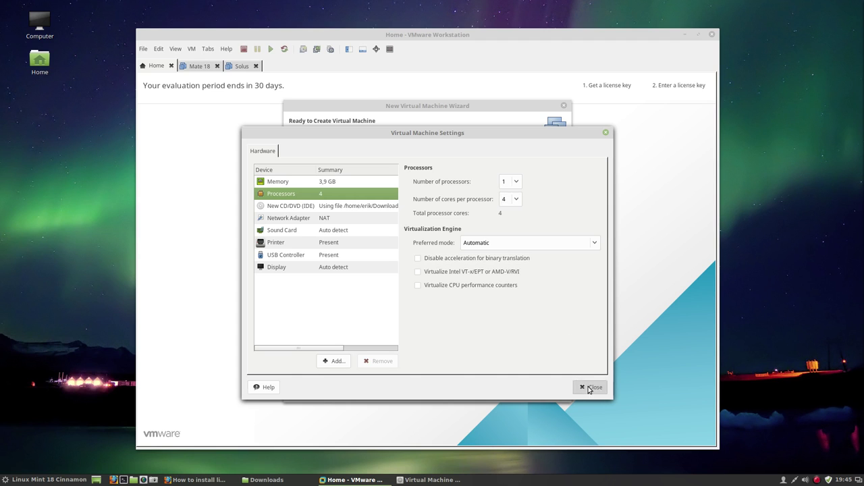
pyautogui.click(549, 391)
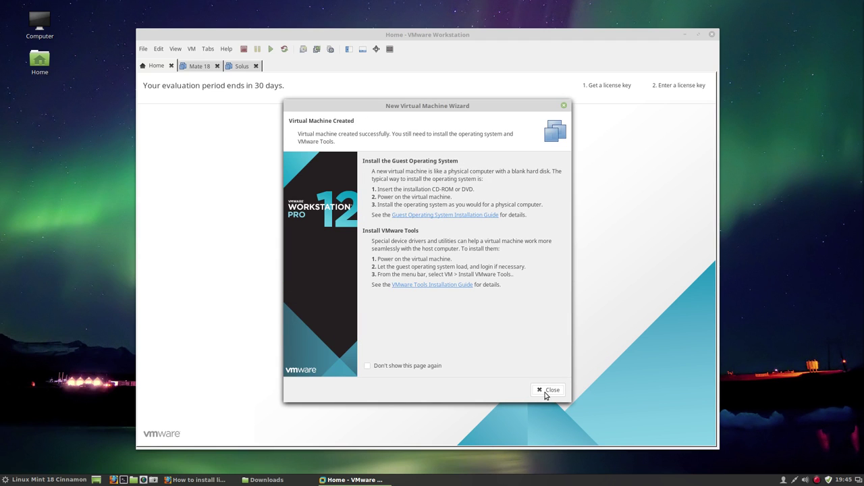
# Power on the Antergos VM and highlight Start Antergos Live in the boot menu
pyautogui.click(550, 392)
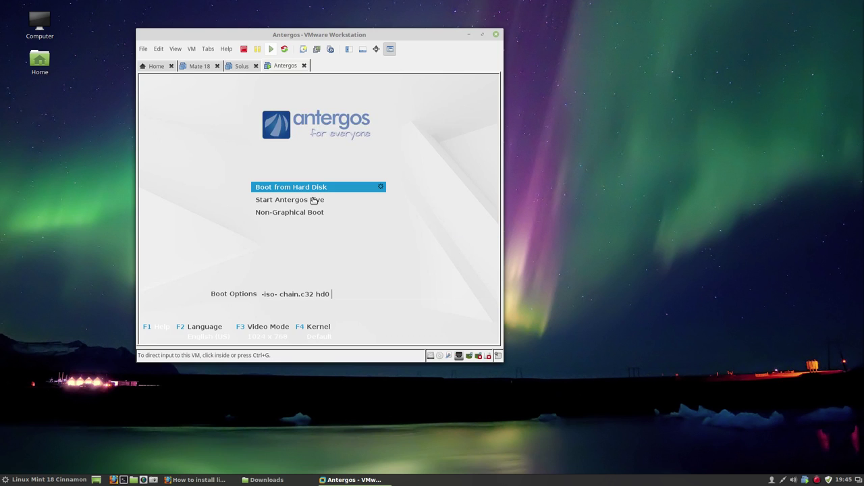
pyautogui.click(315, 199)
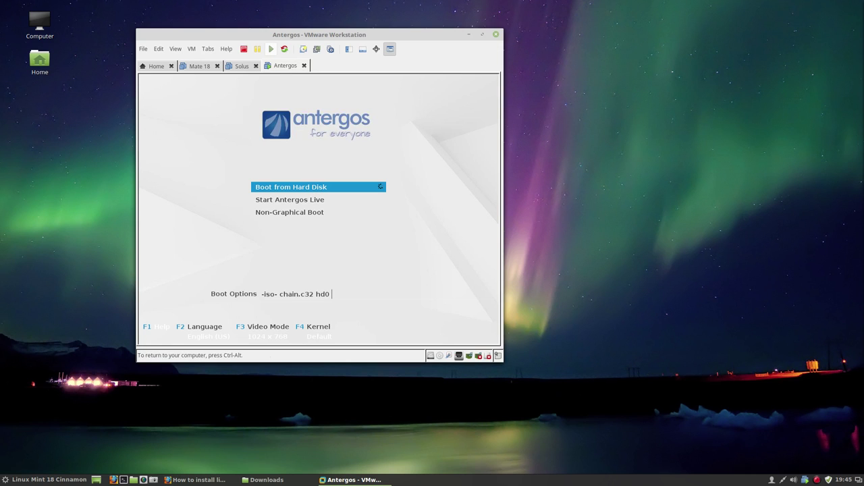
pyautogui.press('Down')
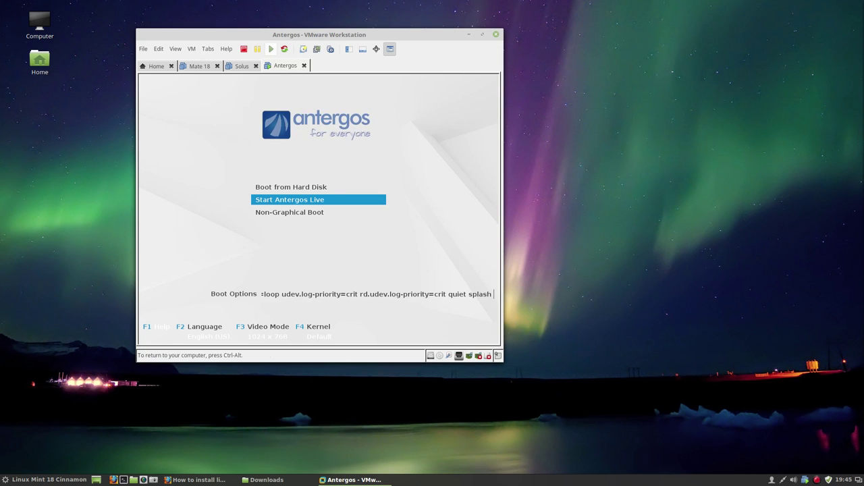
# Boot the Start Antergos Live entry and wait for the Cnchi welcome window
pyautogui.press('Return')
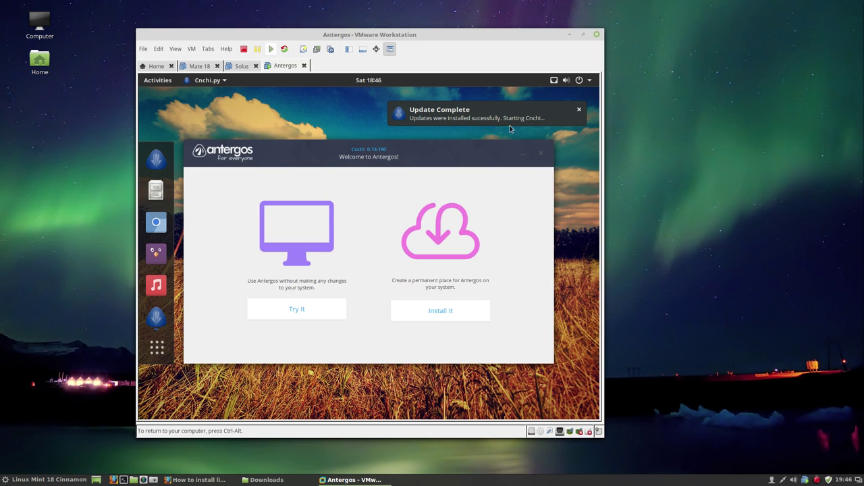
# Begin installing, choose English (GB), United Kingdom as location, and keep the Europe/Brussels timezone
pyautogui.click(455, 310)
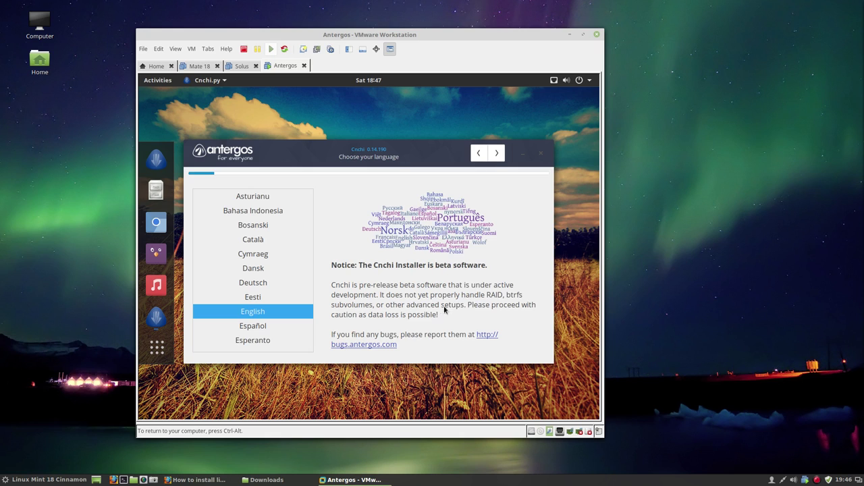
pyautogui.click(496, 156)
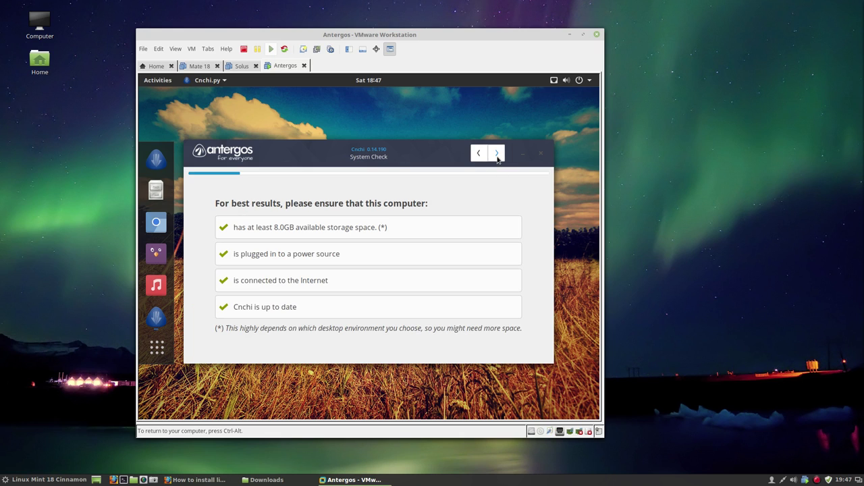
pyautogui.click(496, 155)
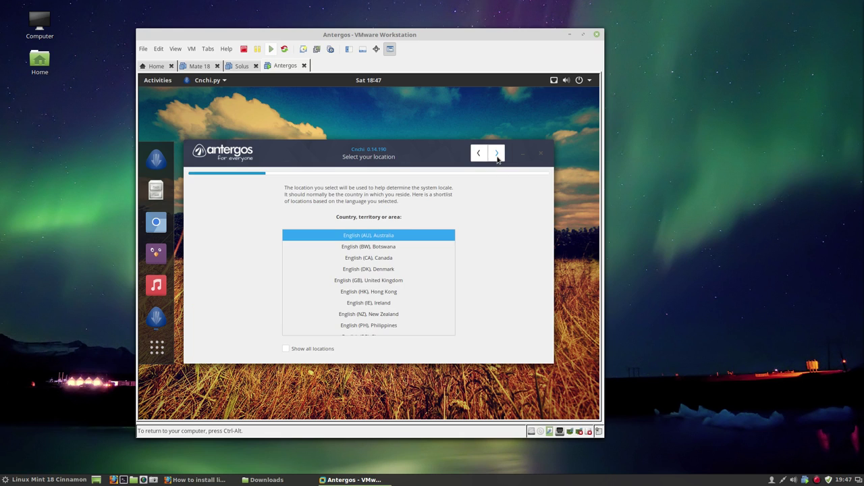
pyautogui.click(389, 281)
pyautogui.click(496, 153)
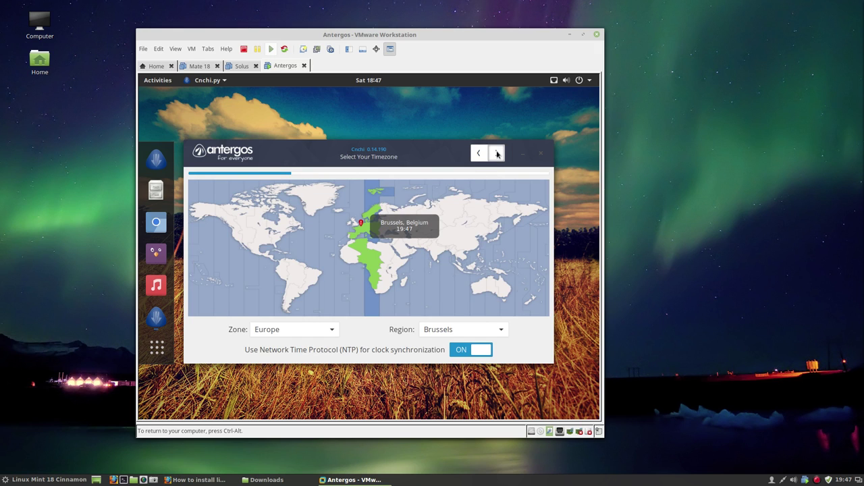
pyautogui.click(497, 154)
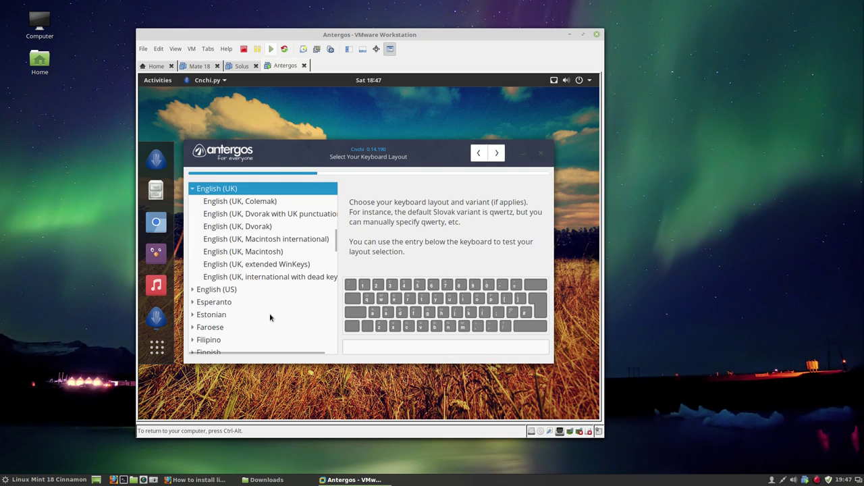
# Select the Belgian keyboard layout and expand its variants
pyautogui.scroll(-15, 262, 317)
pyautogui.scroll(-5, 262, 317)
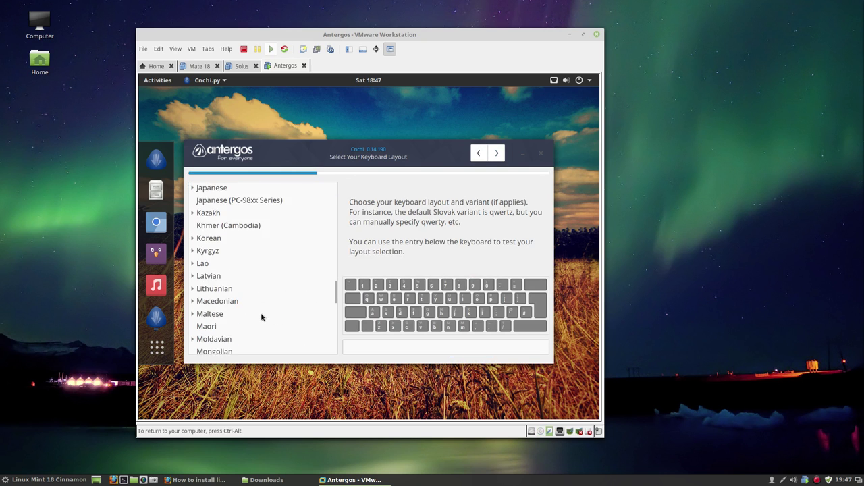
pyautogui.scroll(15, 262, 317)
pyautogui.scroll(5, 262, 317)
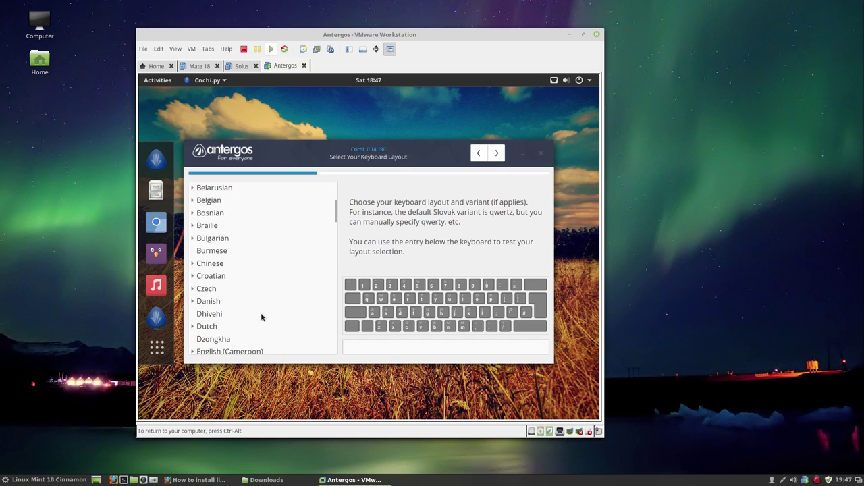
pyautogui.click(201, 201)
pyautogui.doubleClick(207, 205)
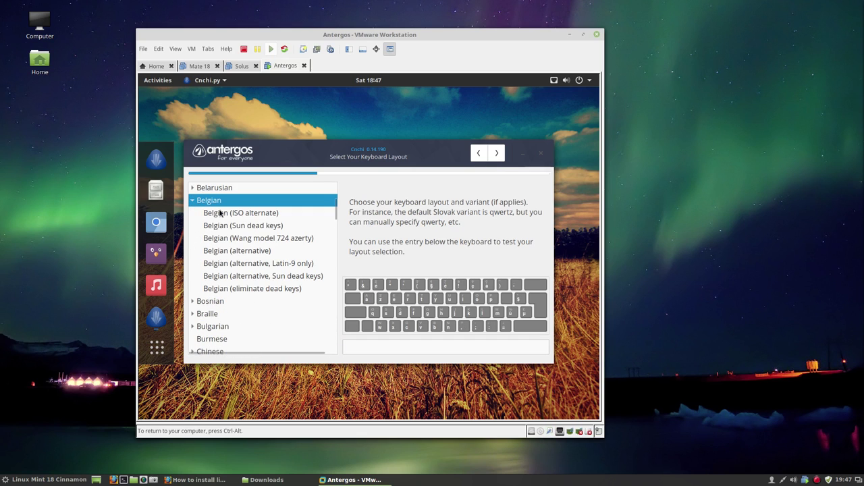
# Confirm the keyboard, then preview Base, Cinnamon, GNOME, KDE, MATE, Openbox and Xfce
pyautogui.click(496, 153)
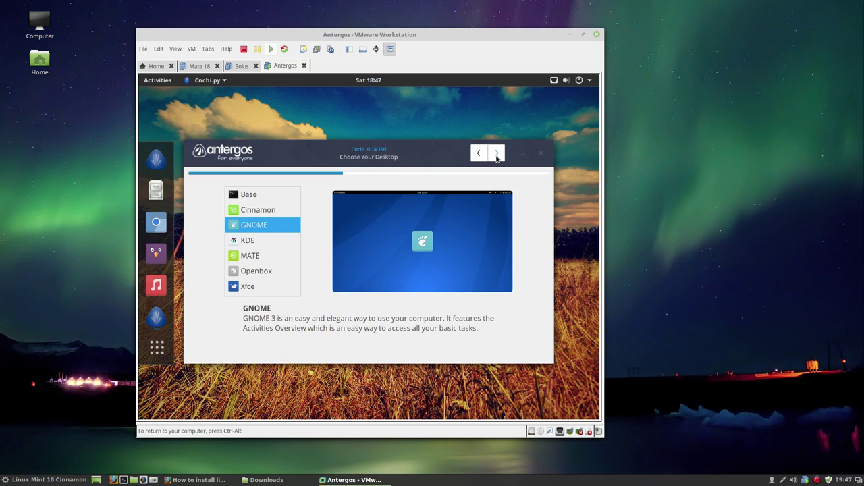
pyautogui.click(262, 196)
pyautogui.click(261, 209)
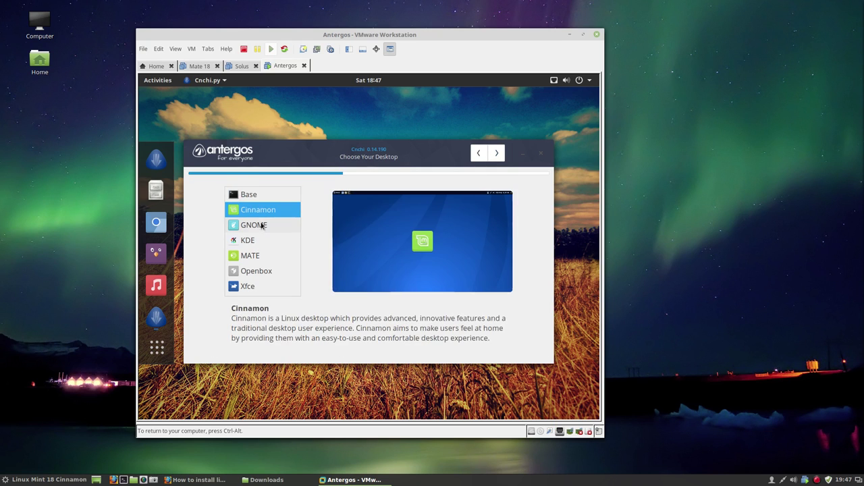
pyautogui.click(260, 226)
pyautogui.click(261, 241)
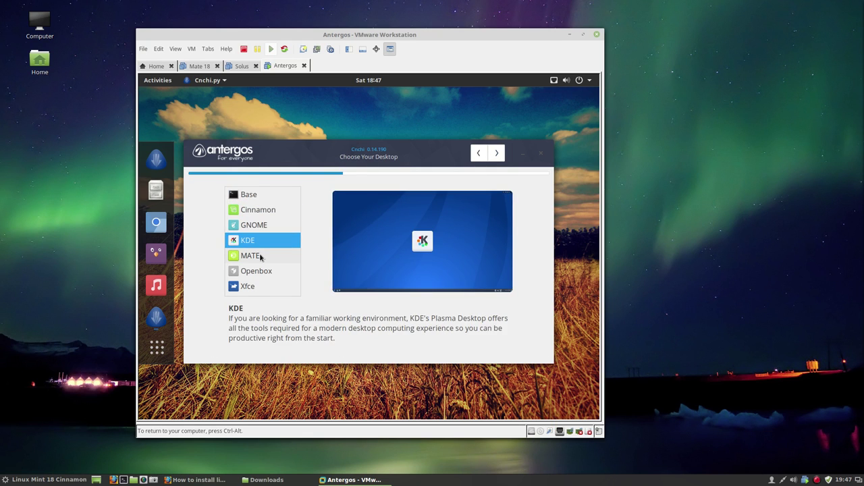
pyautogui.click(262, 257)
pyautogui.click(262, 271)
pyautogui.click(260, 287)
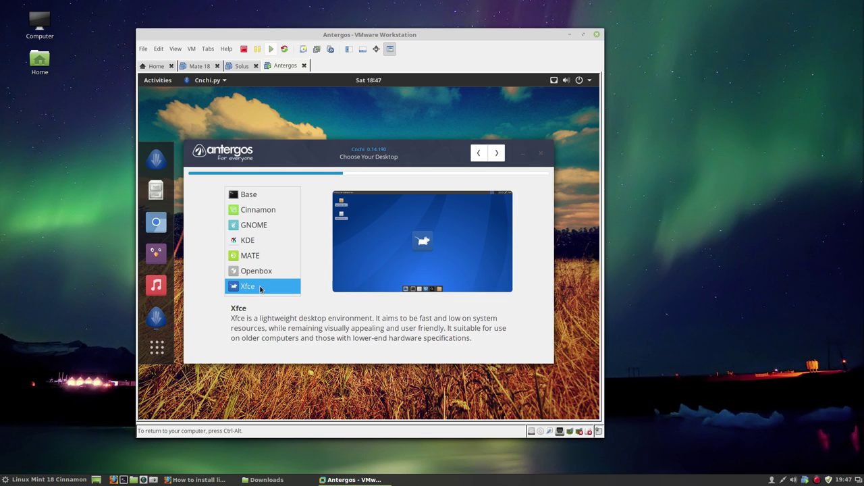
# Review the desktops again in reverse order and settle on GNOME
pyautogui.click(265, 273)
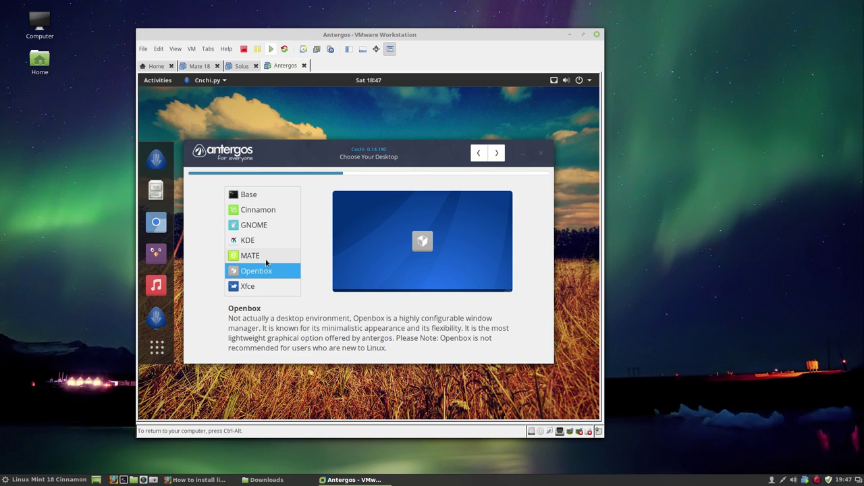
pyautogui.click(267, 256)
pyautogui.click(267, 240)
pyautogui.click(266, 226)
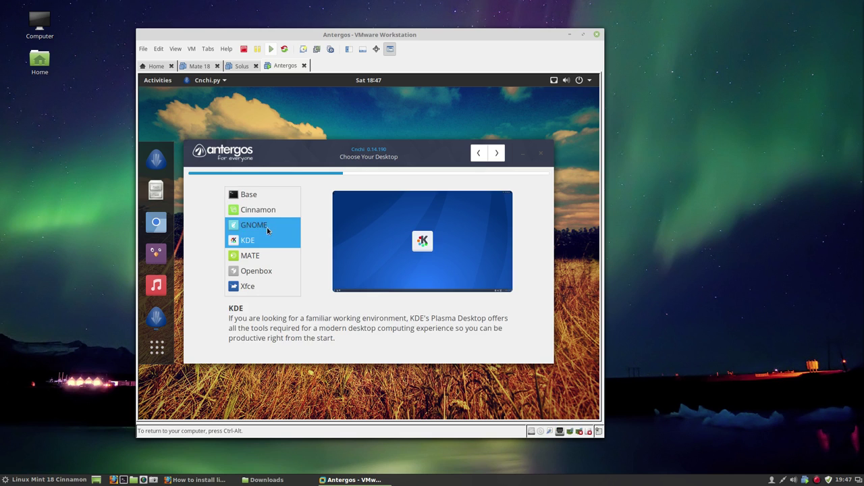
pyautogui.click(266, 210)
pyautogui.click(266, 194)
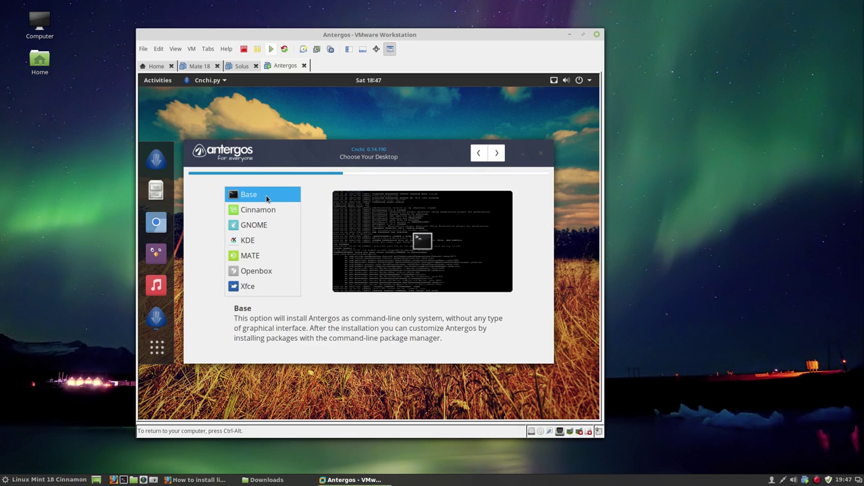
pyautogui.click(264, 225)
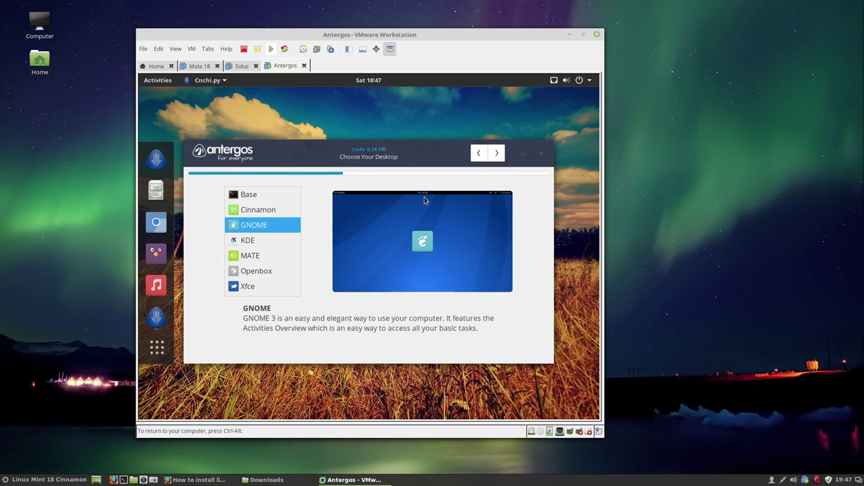
pyautogui.click(498, 154)
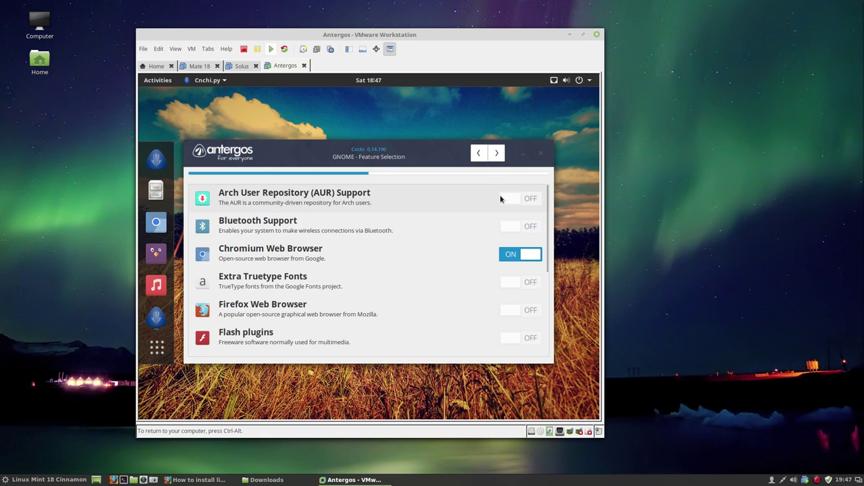
# Turn on AUR support, Bluetooth, Extra Truetype Fonts, Firefox and Flash plugins
pyautogui.click(527, 197)
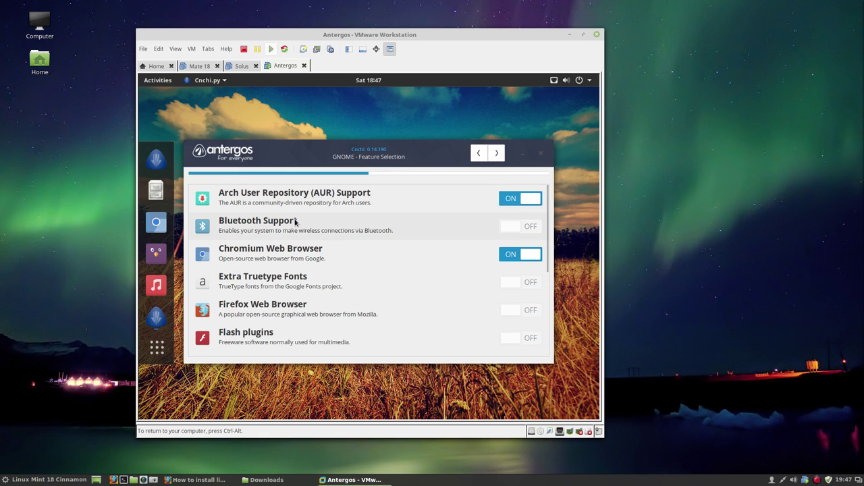
pyautogui.click(530, 228)
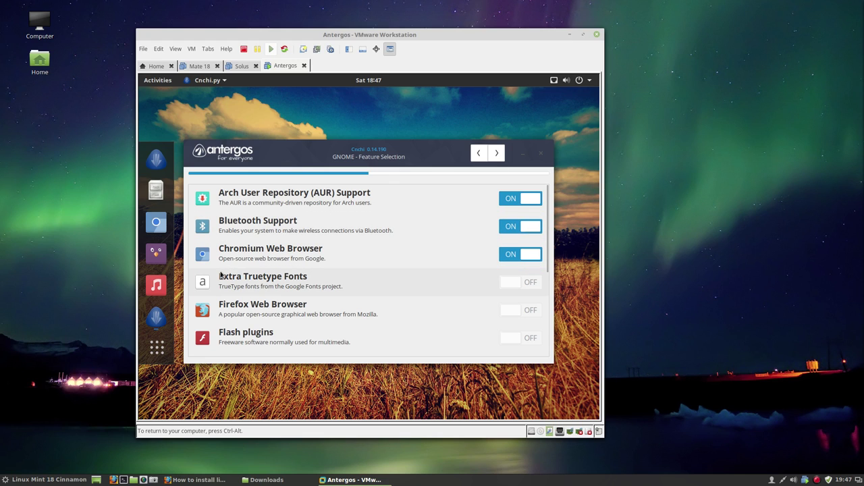
pyautogui.click(521, 285)
pyautogui.click(536, 310)
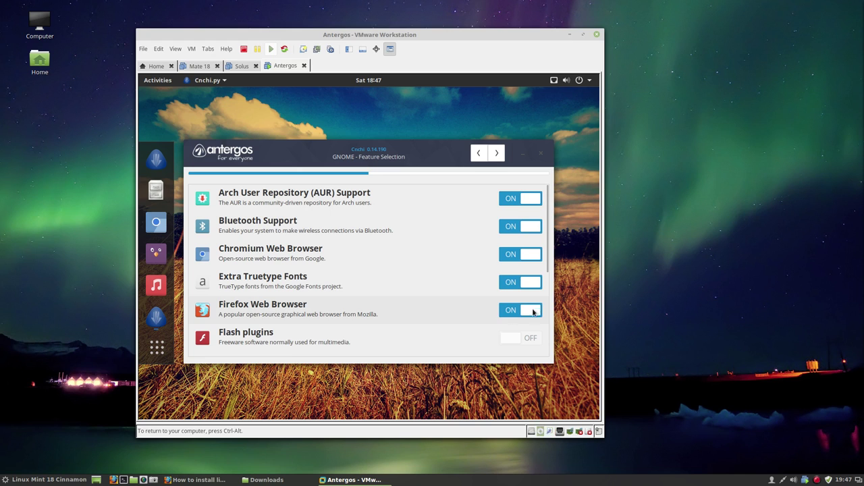
pyautogui.click(532, 338)
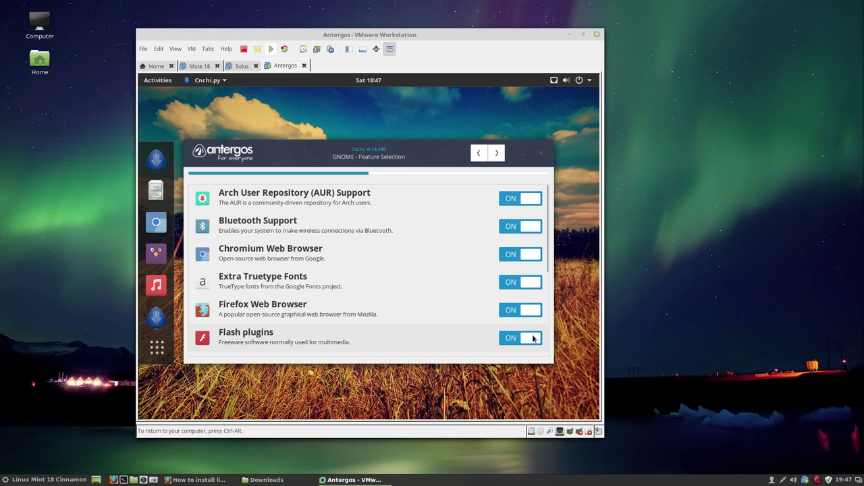
# Turn on LibreOffice, Steam + PlayonLinux, Uncomplicated Firewall and Windows sharing SMB, then proceed
pyautogui.scroll(-5, 533, 338)
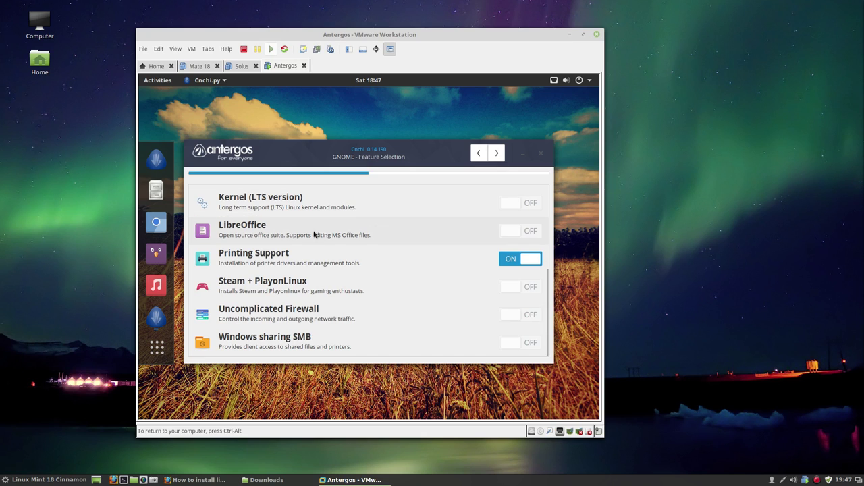
pyautogui.click(535, 233)
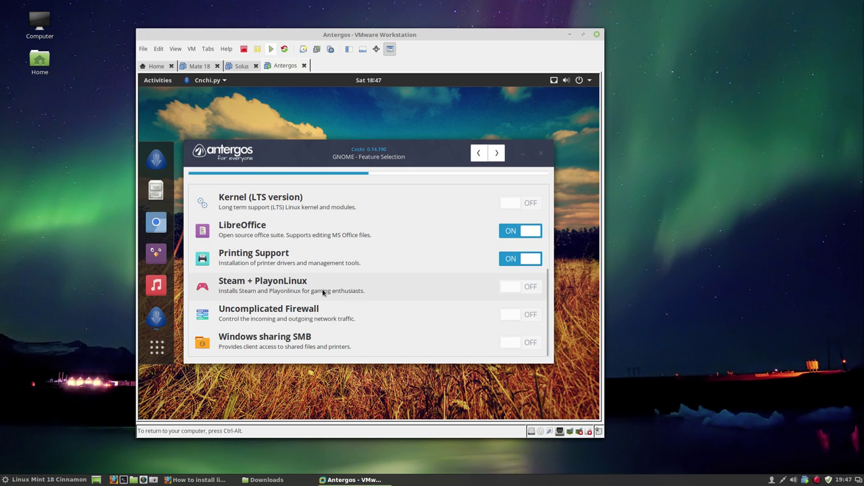
pyautogui.click(534, 287)
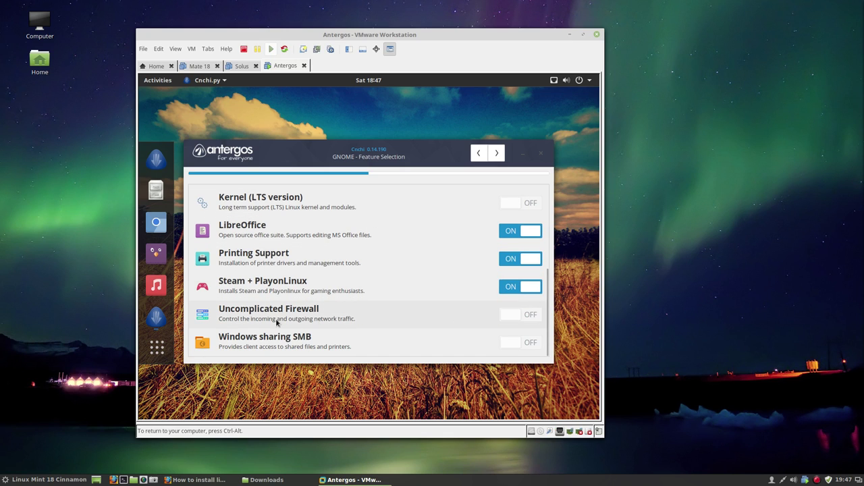
pyautogui.click(532, 319)
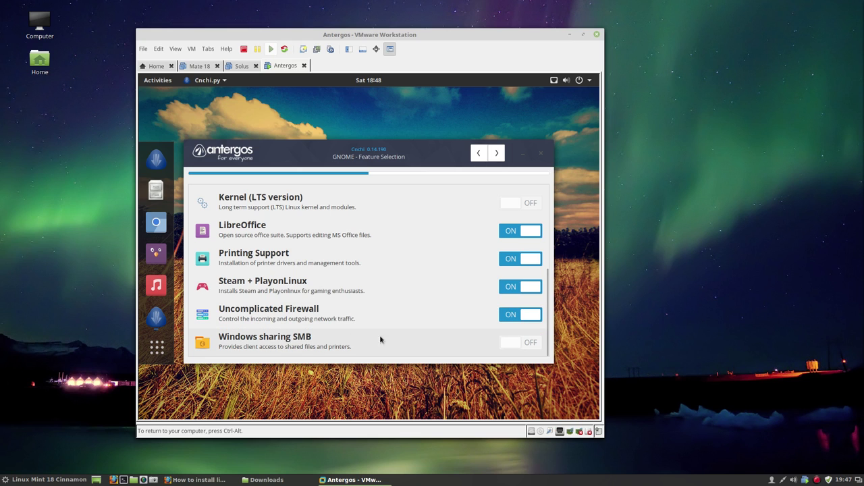
pyautogui.click(532, 342)
pyautogui.scroll(3, 523, 343)
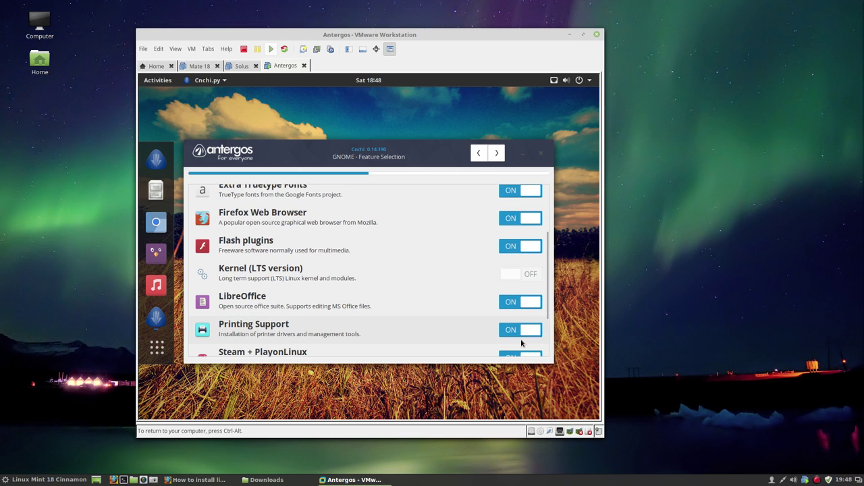
pyautogui.scroll(-3, 521, 343)
pyautogui.scroll(5, 521, 343)
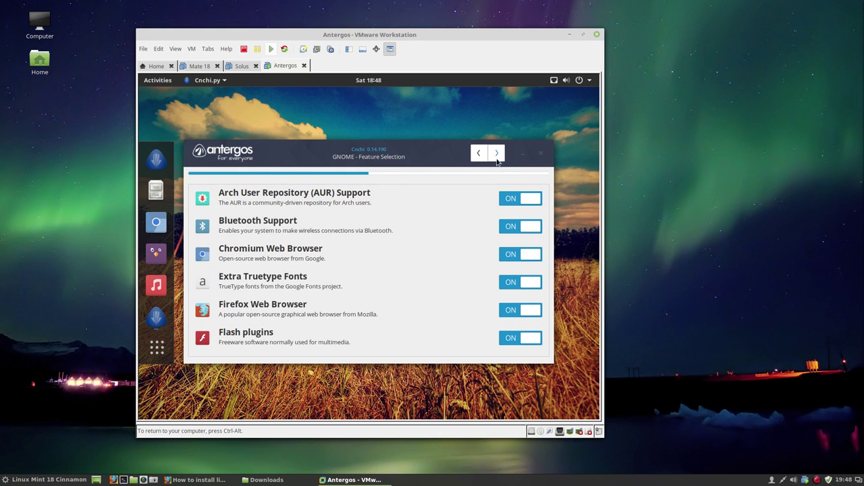
pyautogui.click(496, 154)
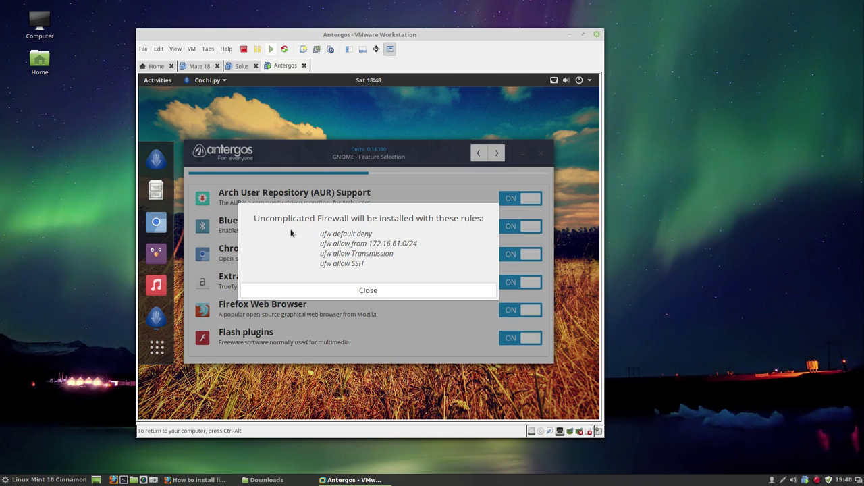
# Dismiss the firewall rules notice and the AUR disclaimer to reach Installation Type
pyautogui.click(361, 291)
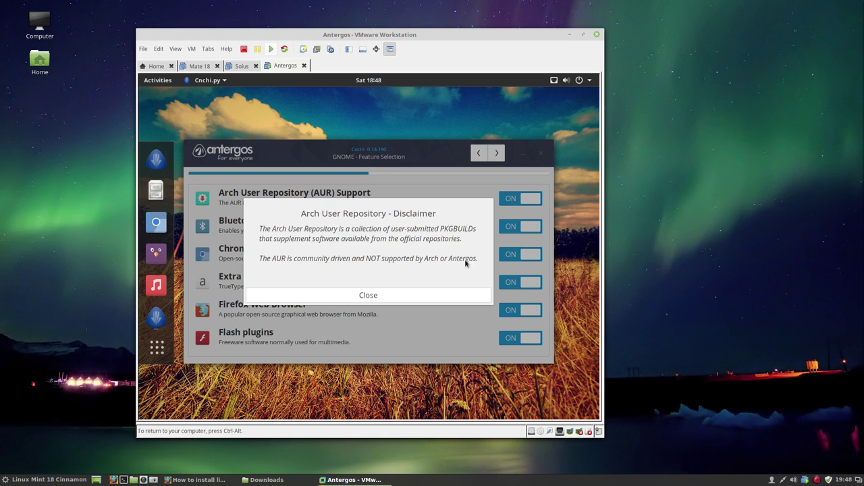
pyautogui.click(365, 296)
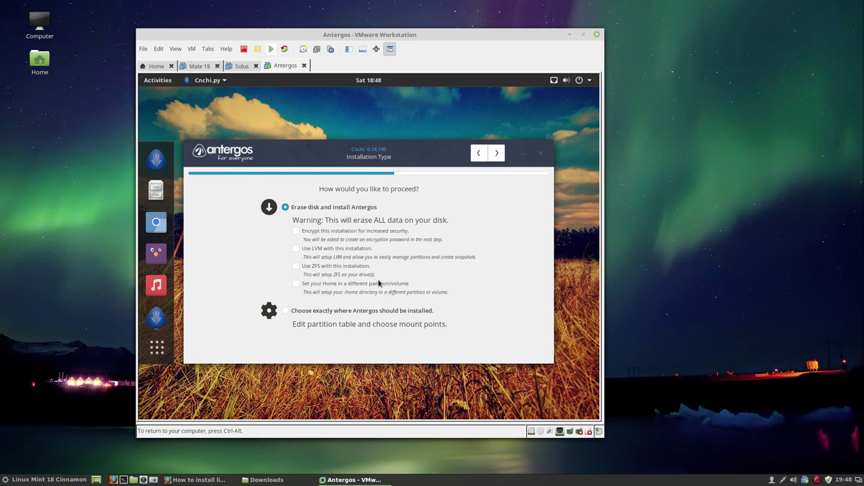
# Keep Erase disk on the 16 GB /dev/sda drive, pass the summary, and confirm installation
pyautogui.click(494, 154)
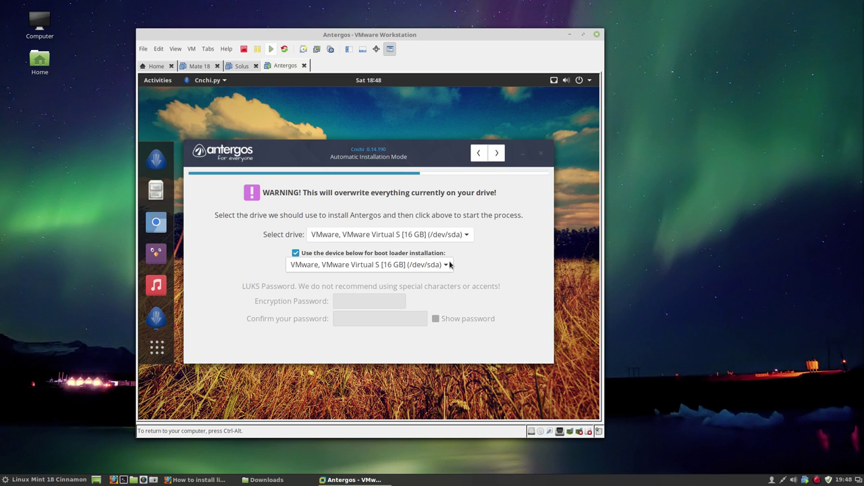
pyautogui.click(495, 156)
pyautogui.click(496, 155)
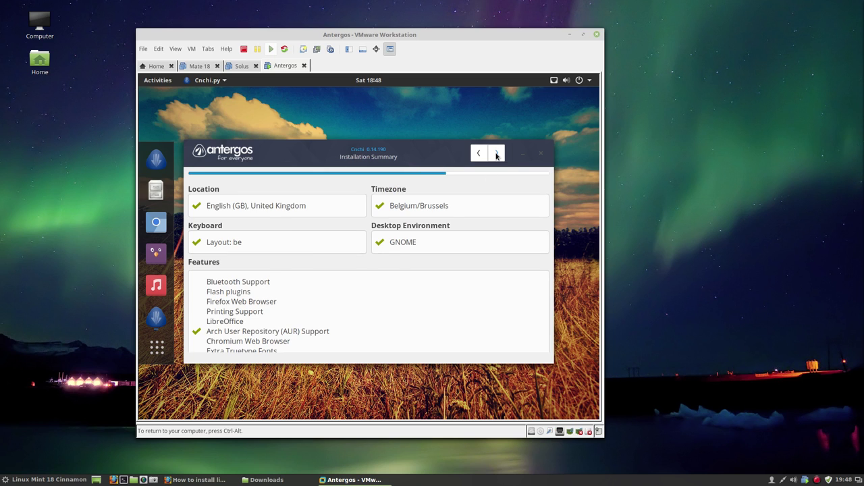
pyautogui.click(405, 275)
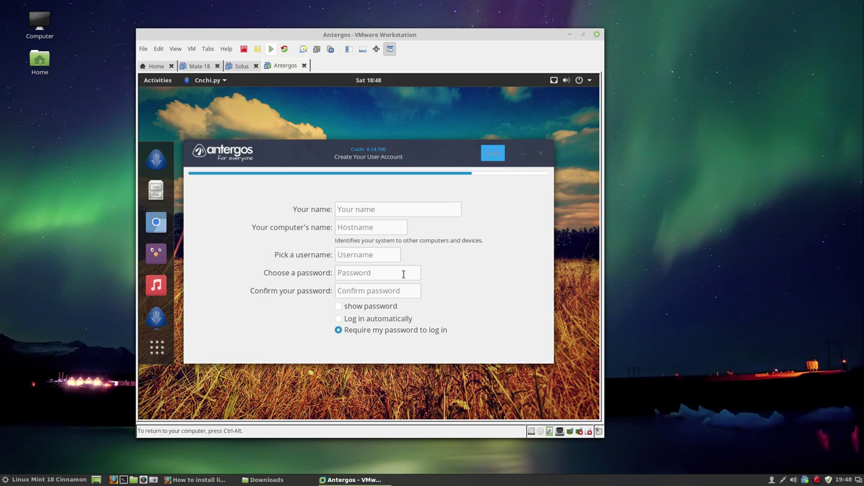
# Enter the user's full name, computer name 'antergos', and the username
pyautogui.click(343, 212)
pyautogui.write('erik')
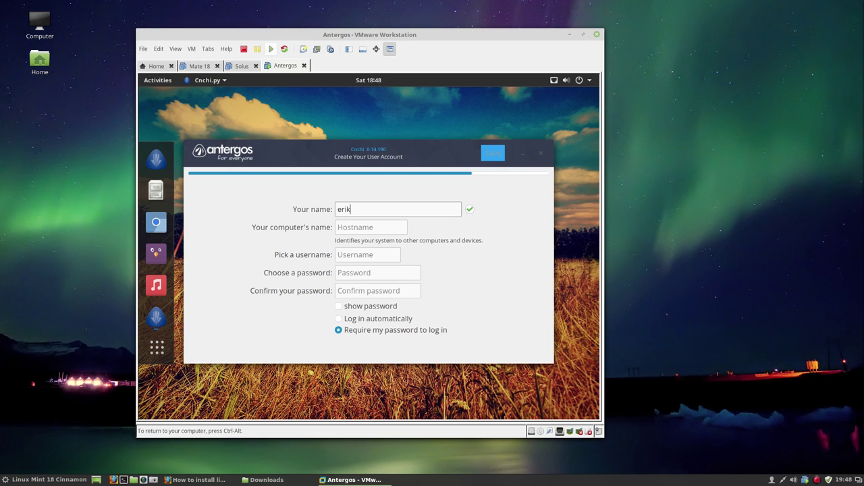
pyautogui.press('Tab')
pyautogui.write('anter')
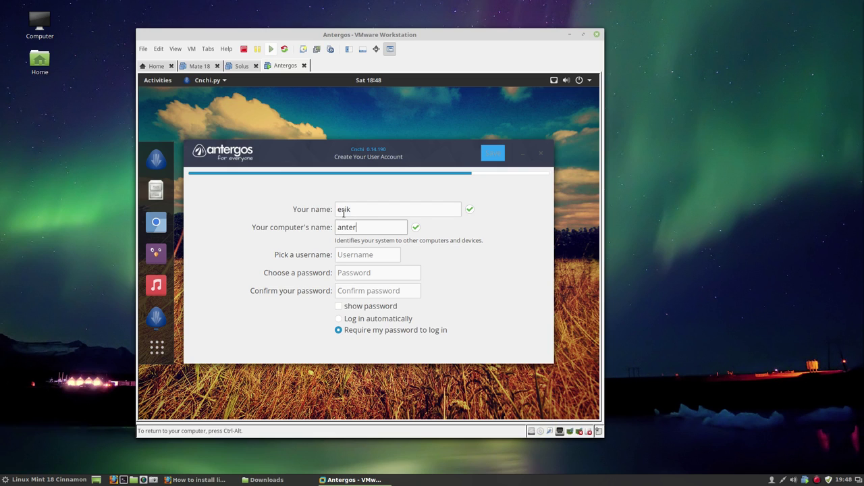
pyautogui.write('gos')
pyautogui.press('Tab')
pyautogui.write('erik')
# Type and confirm the account password, enable automatic login, and save to begin installing
pyautogui.press('Tab')
pyautogui.press('Tab')
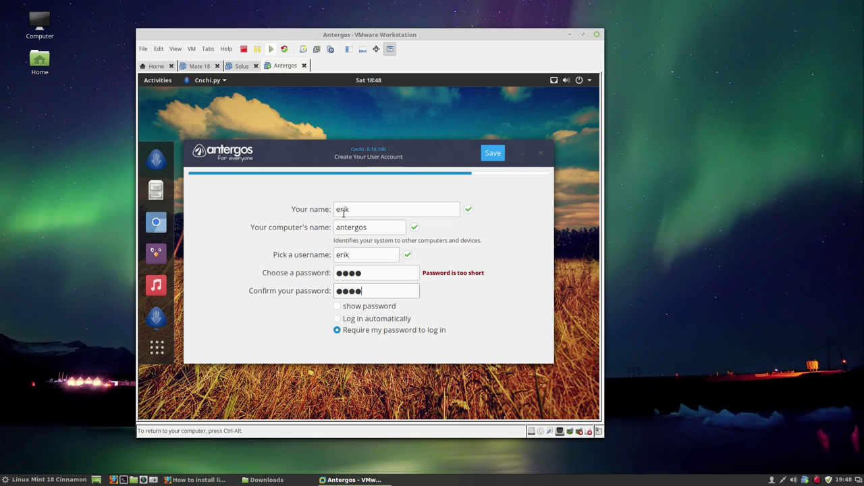
pyautogui.click(339, 319)
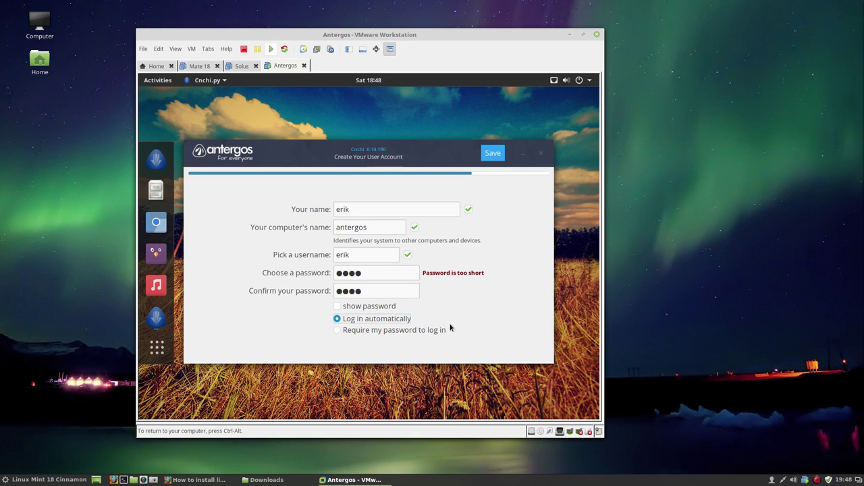
pyautogui.click(500, 154)
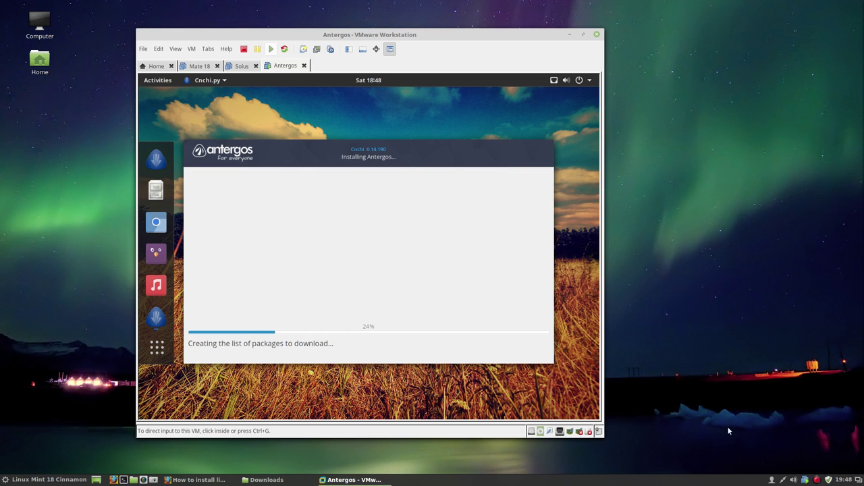
# Switch input between host and VM while the installation runs to Installation Complete
pyautogui.rightClick(817, 479)
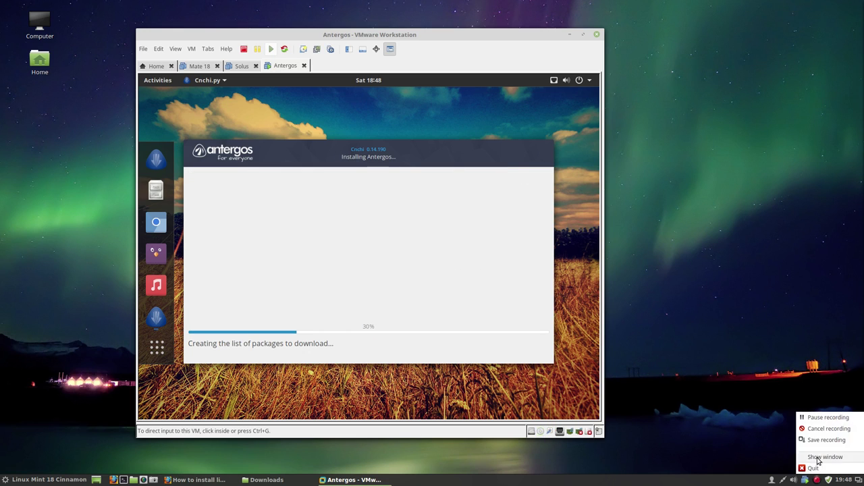
pyautogui.click(823, 418)
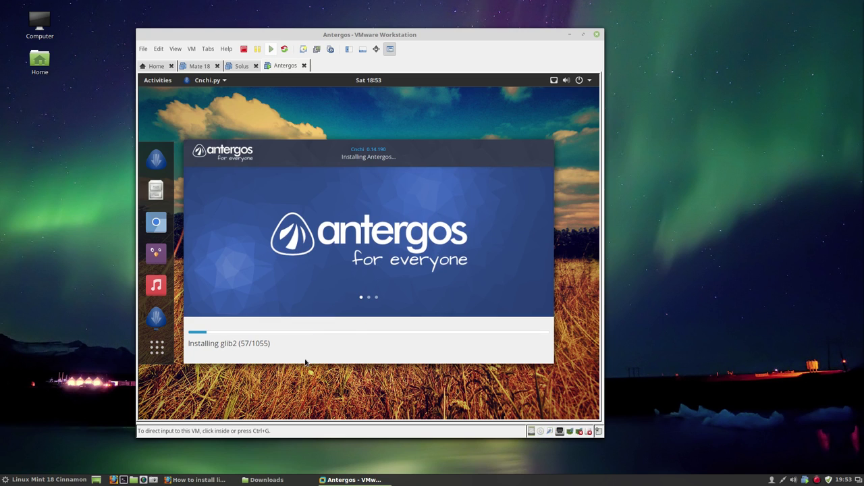
pyautogui.click(305, 362)
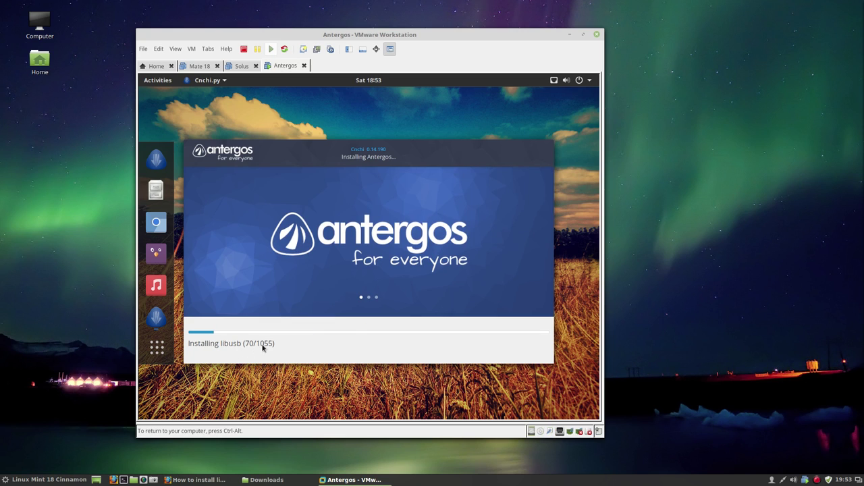
pyautogui.hotkey('ctrl', 'alt')
pyautogui.click(818, 481)
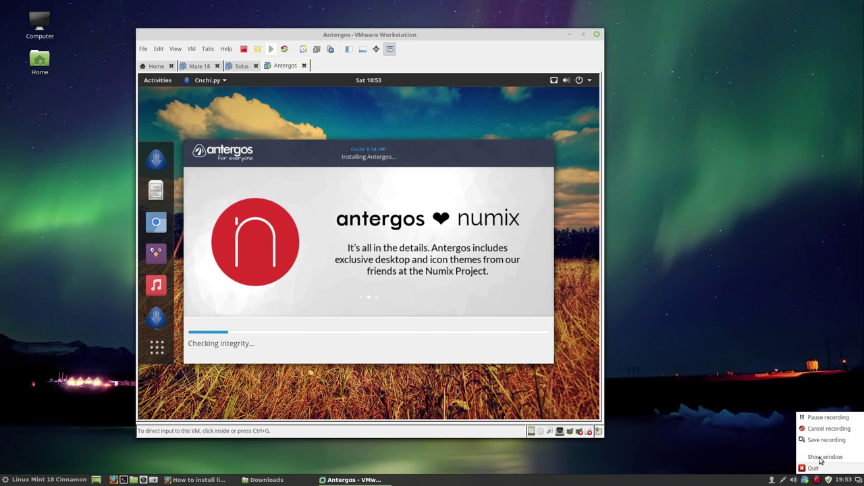
pyautogui.click(814, 415)
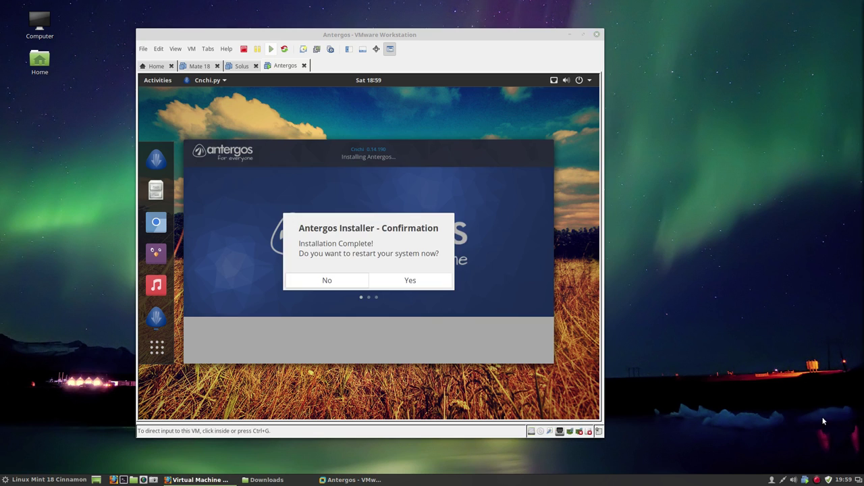
pyautogui.click(393, 257)
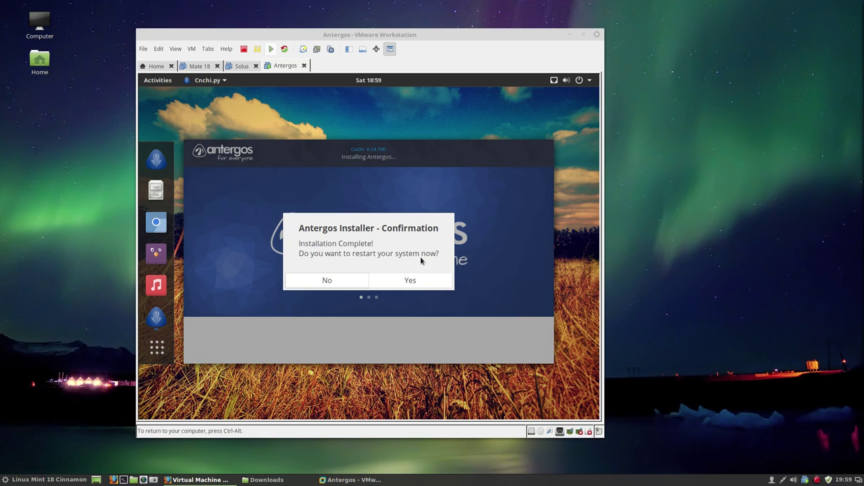
# Confirm the restart and boot Antergos Linux straight from the GRUB menu
pyautogui.click(417, 285)
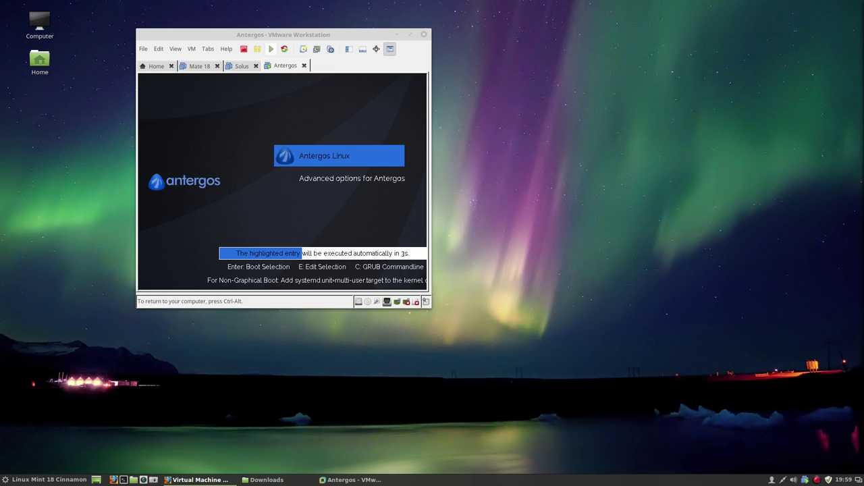
pyautogui.press('Return')
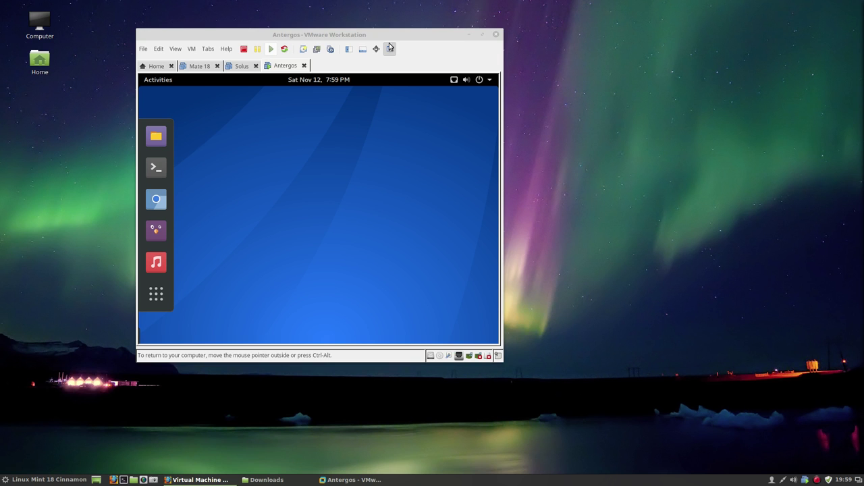
# Open a Terminal from the dock and run 'uname -a' to show the kernel version
pyautogui.moveTo(364, 32); pyautogui.dragTo(440, 25)
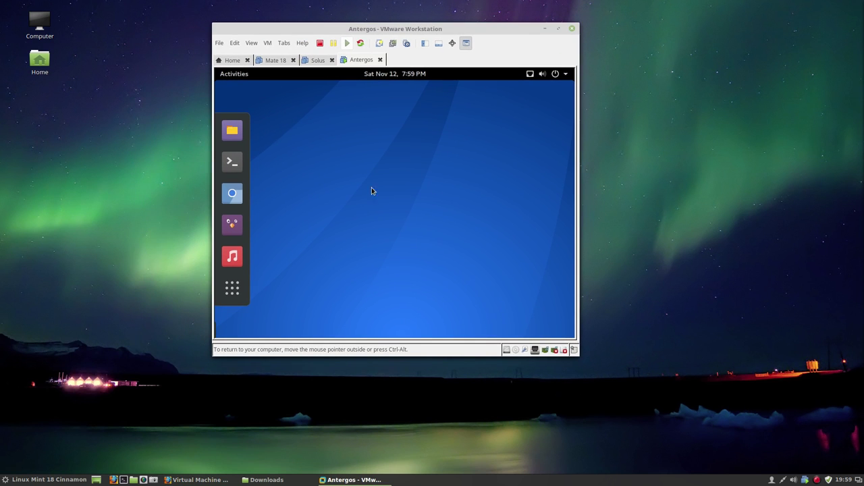
pyautogui.click(241, 171)
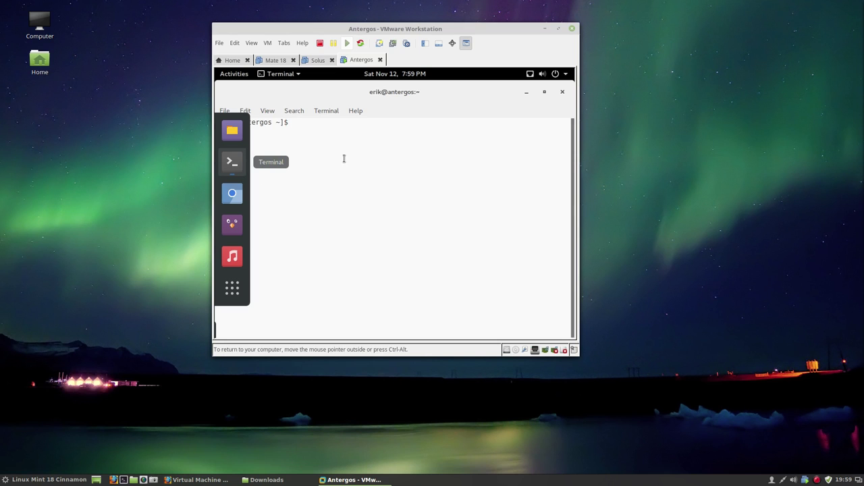
pyautogui.write('uname')
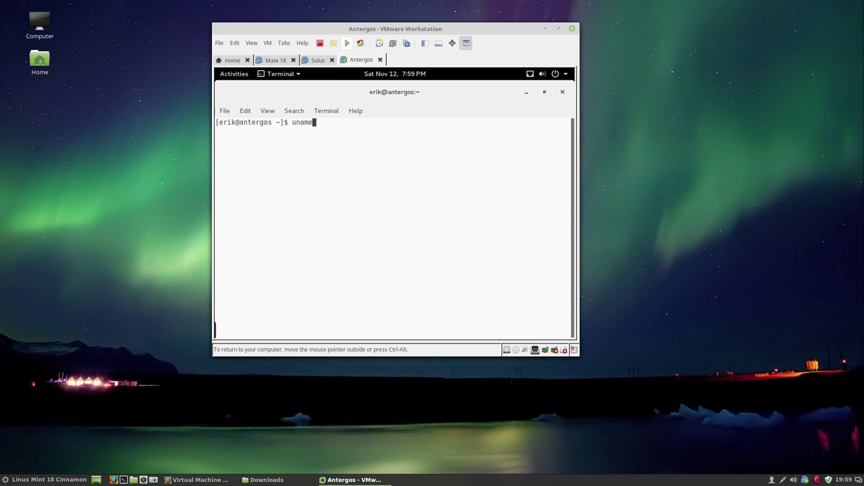
pyautogui.write(' -a')
pyautogui.press('Return')
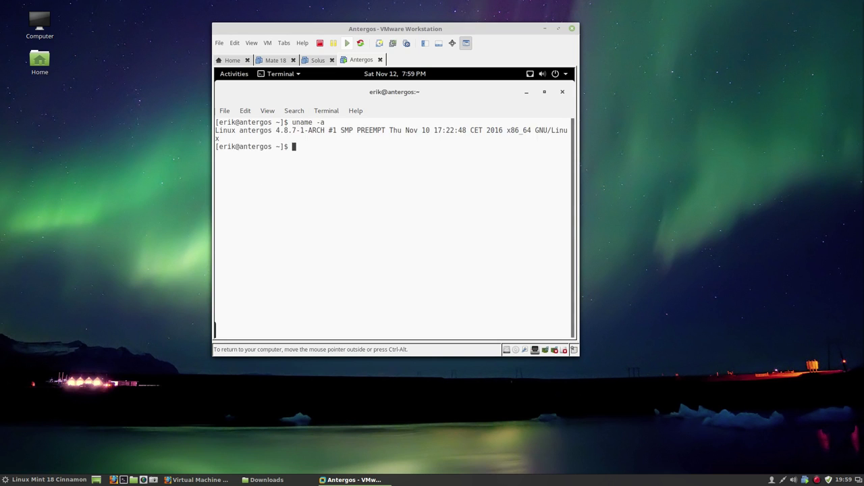